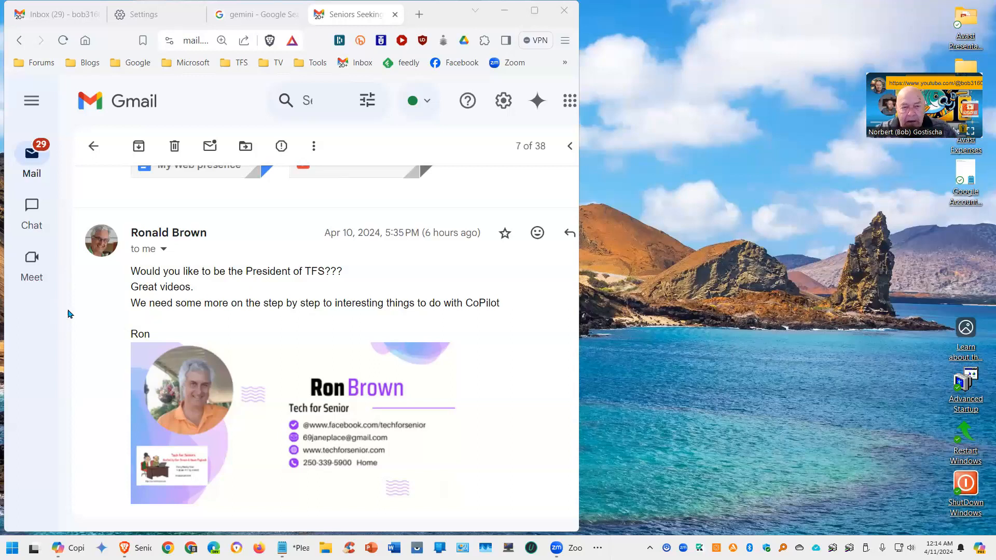
Switch to Copilot and ask for a blog post on seniors seeking help to become tech savvy and the best resources requiring the least effort.
mouse_move(86, 249)
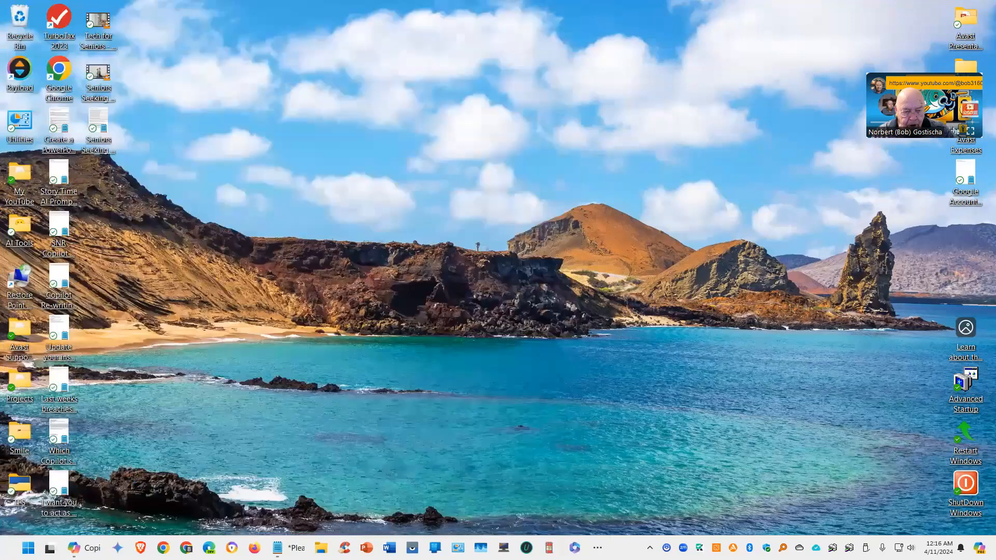
mouse_move(74, 547)
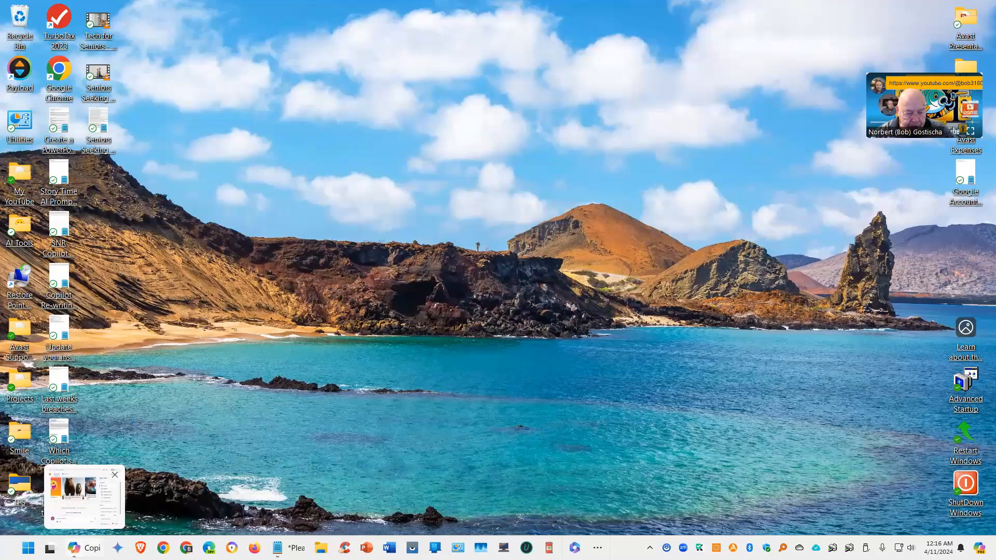
click(48, 469)
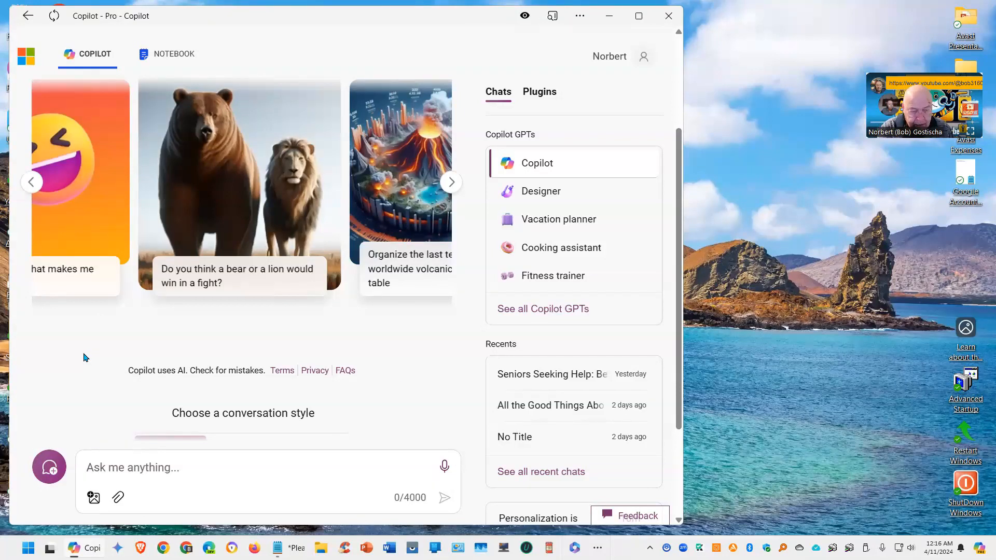
text(Please write a blog post on the following topic - Seniors seeking help to become Tech savvy.   - What are the best resources available to them to accomplish that task with the least amount of effort.)
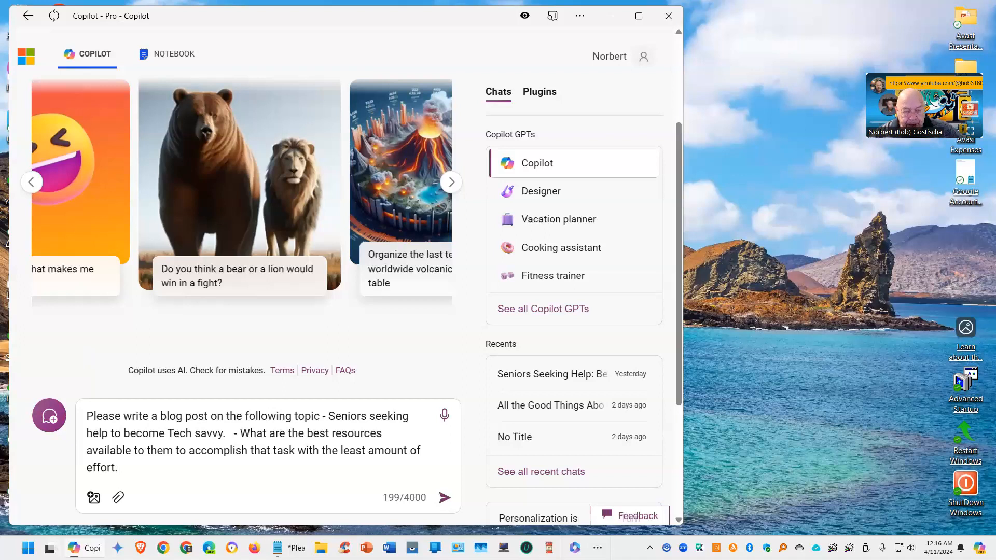
click(444, 499)
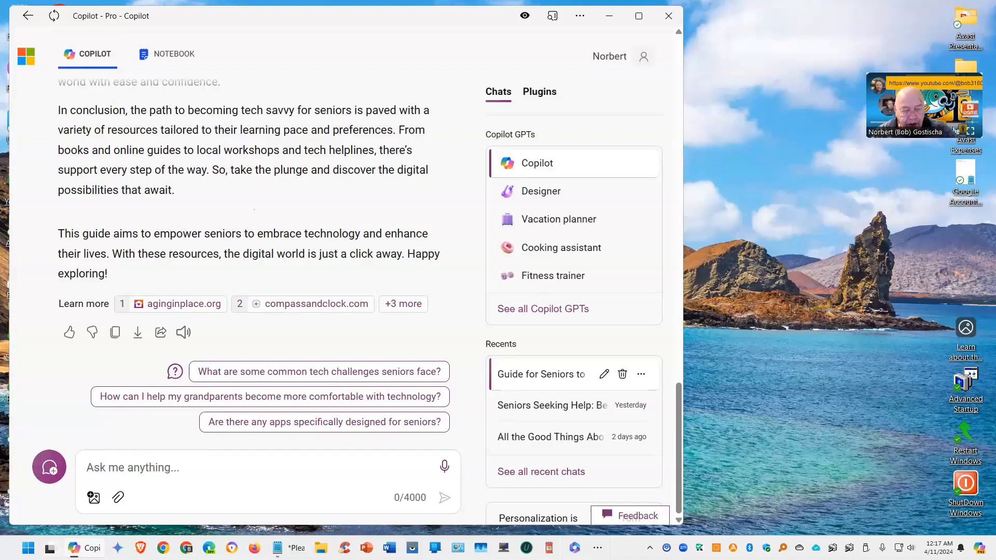
Review the generated blog post and ask Copilot to re-write it with more details on all topics and some appropriate humor.
scroll(159, 280, up, 5)
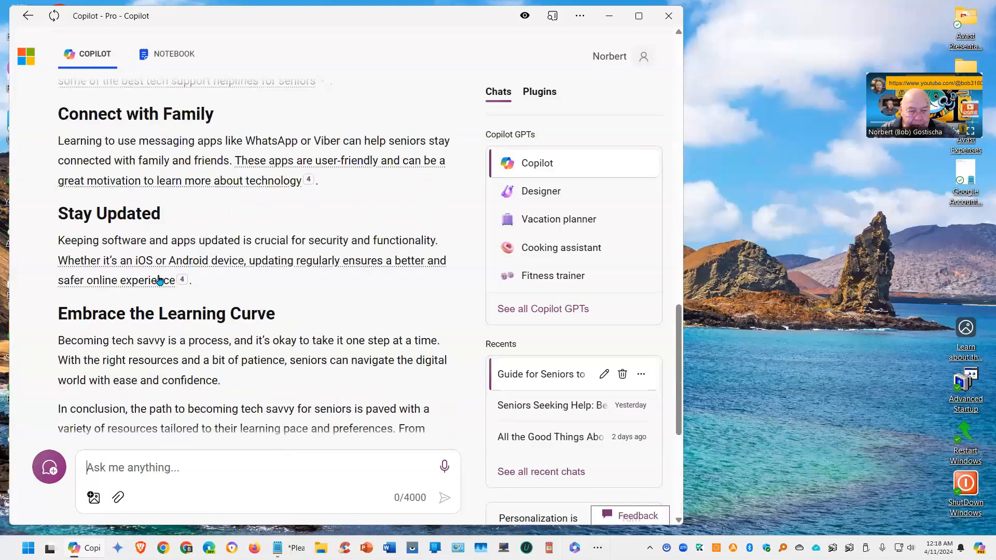
scroll(196, 283, up, 8)
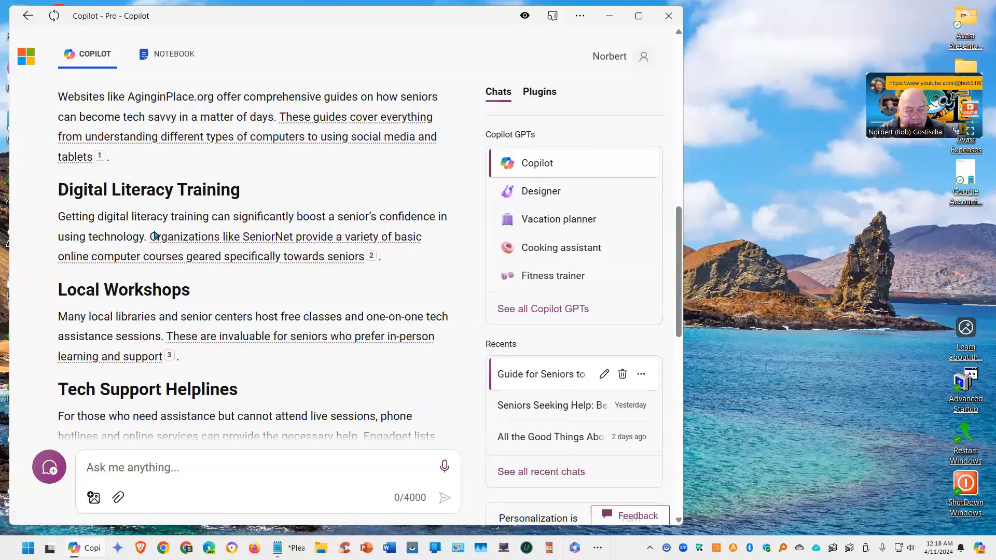
scroll(158, 236, down, 5)
scroll(217, 252, down, 6)
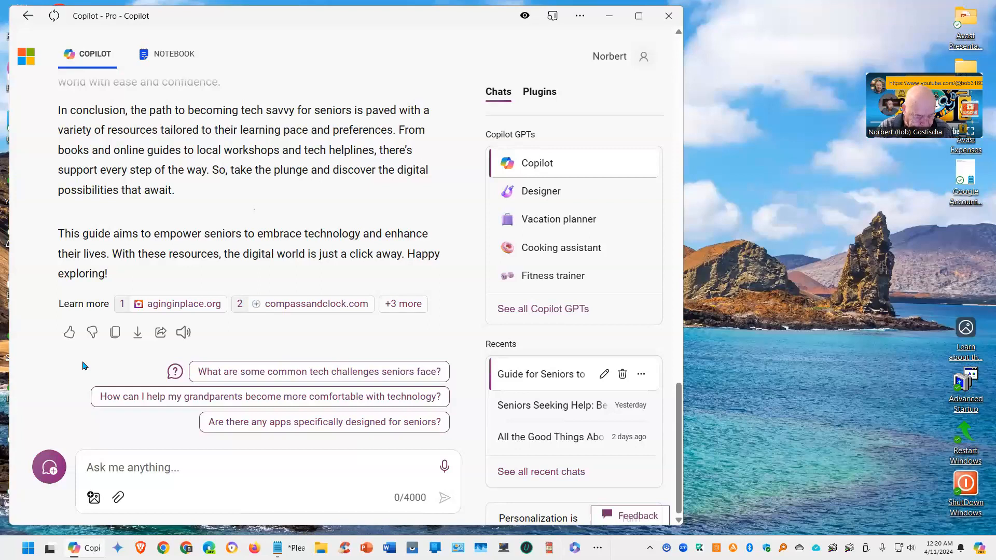
text(Please re-write the blog post giving more details on all of the topics you mentioned and please add some appropriate humor to make the blog post more interesting to read. Thanks.)
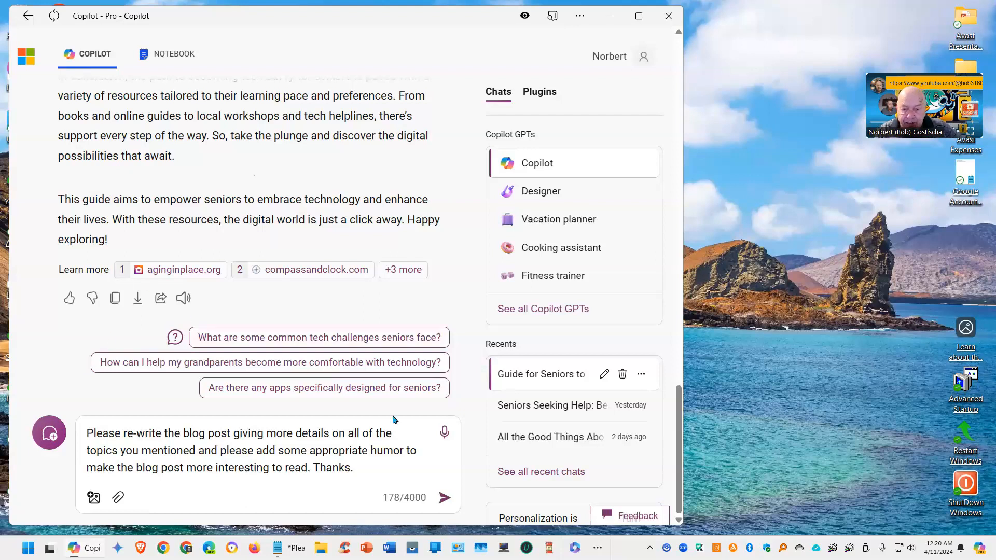
click(444, 498)
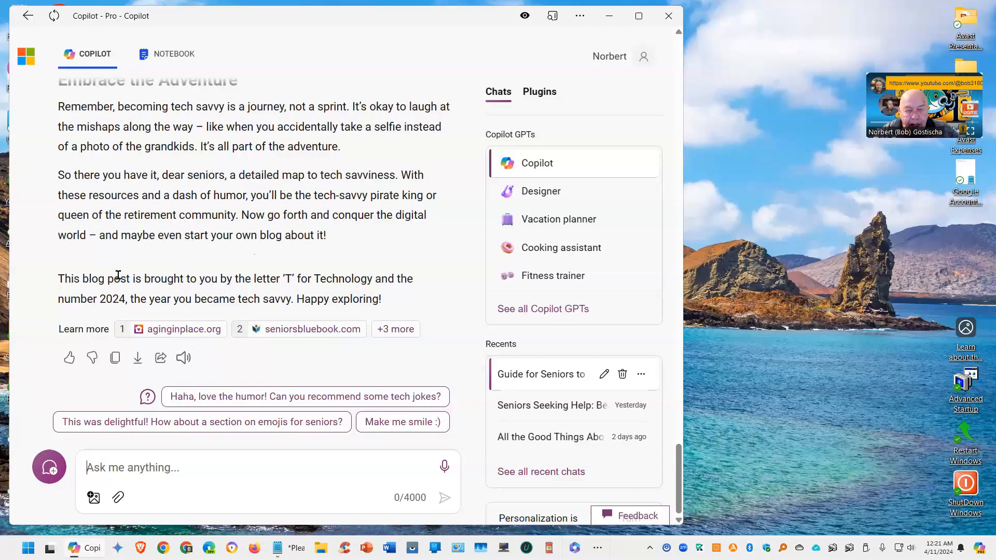
Skim the rewritten blog post and paste its full text into a new Notepad document for review.
scroll(197, 278, up, 4)
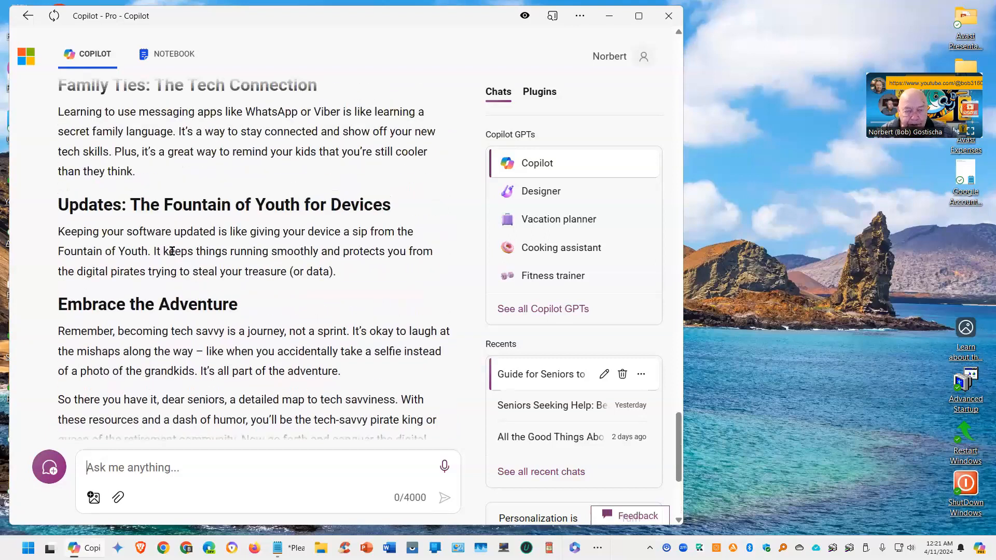
scroll(171, 251, down, 4)
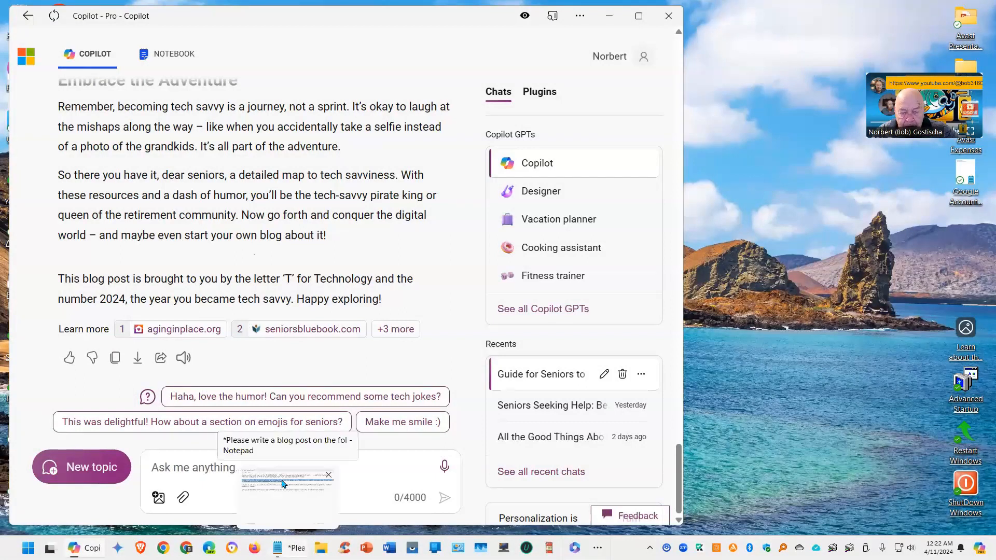
right_click(279, 548)
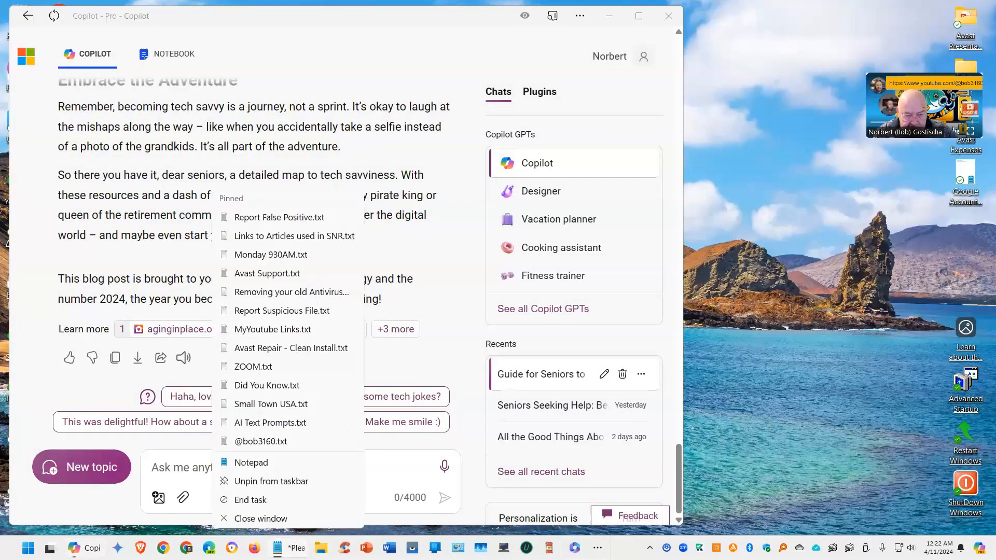
click(248, 463)
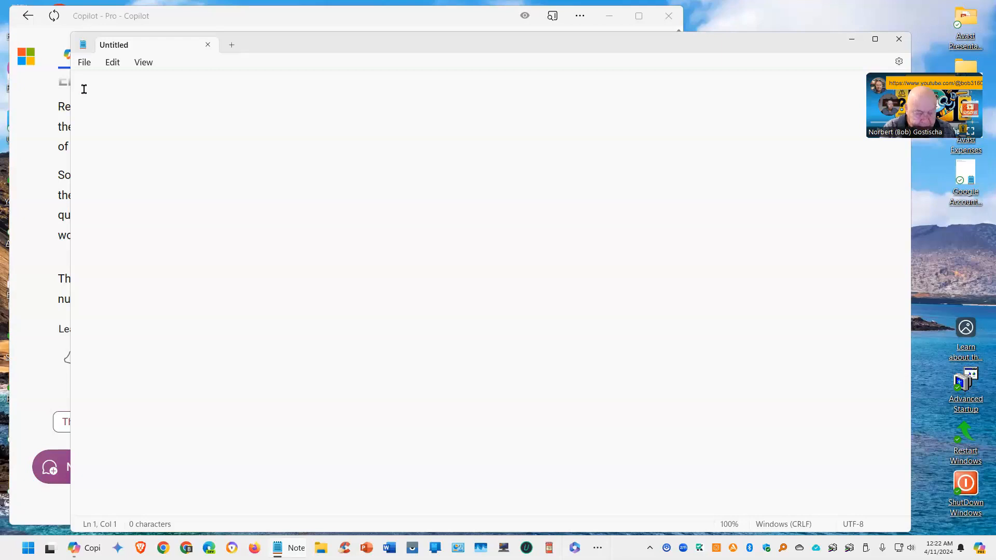
key(ctrl+v)
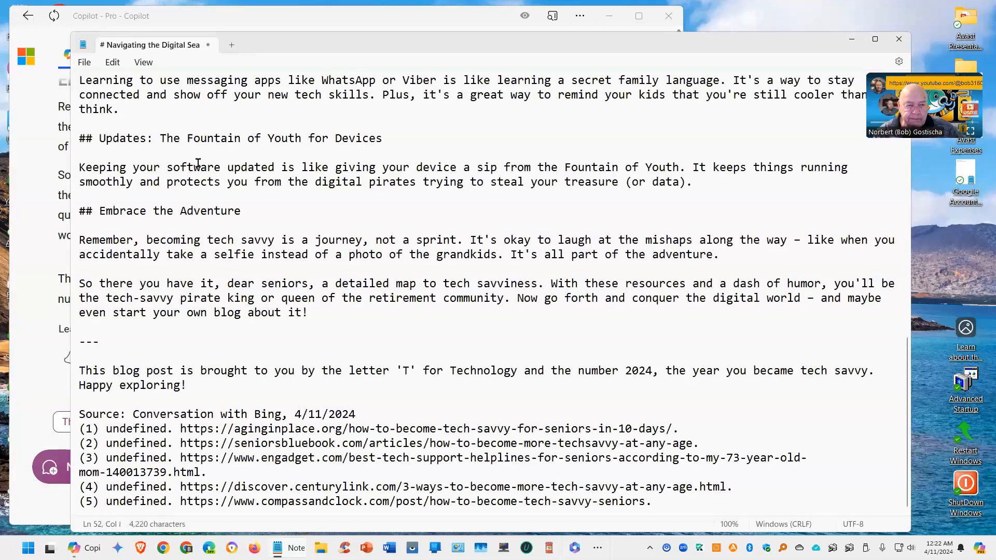
scroll(149, 184, up, 1)
scroll(149, 184, up, 10)
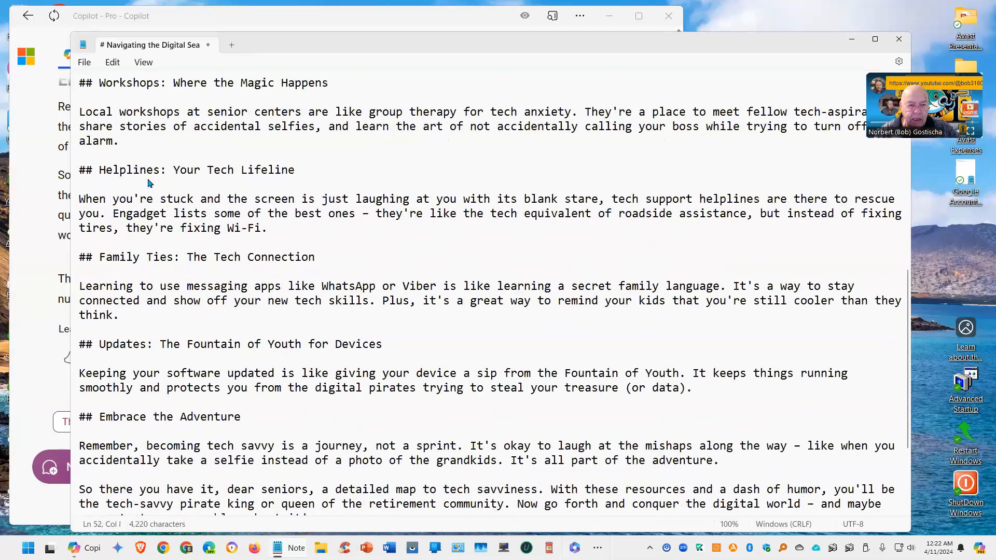
scroll(156, 207, up, 5)
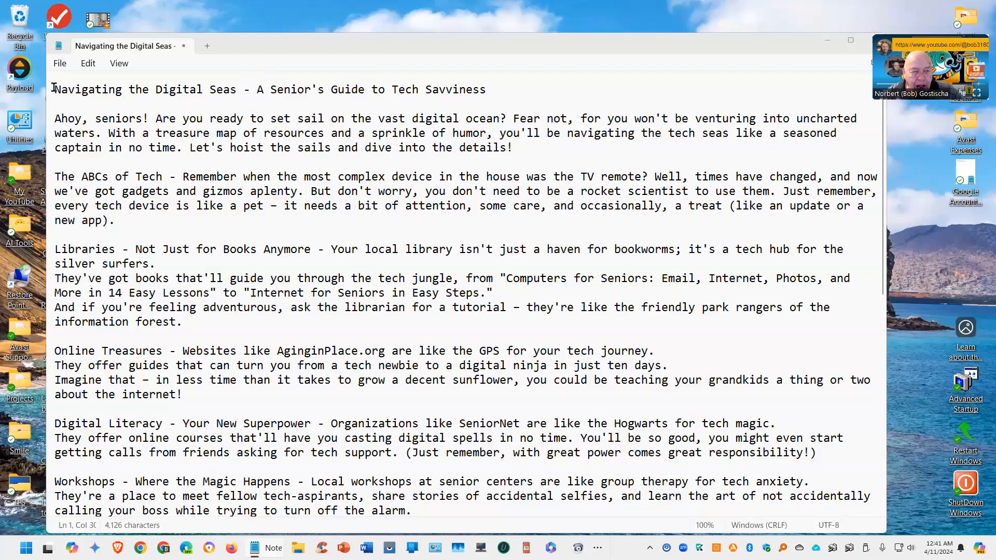
Copy the whole edited script in Notepad, from the title to the closing line, and minimize the window.
drag(54, 88, 534, 491)
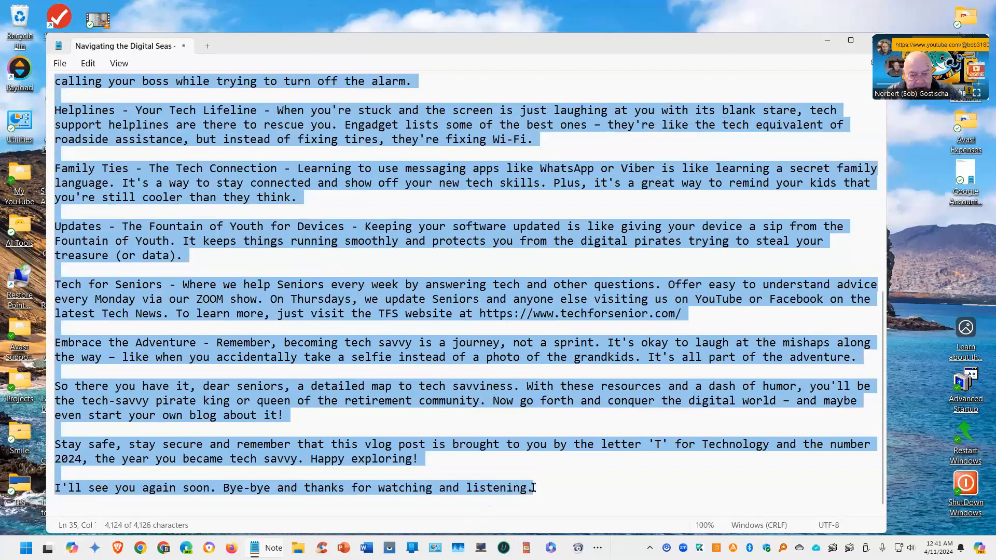
right_click(506, 494)
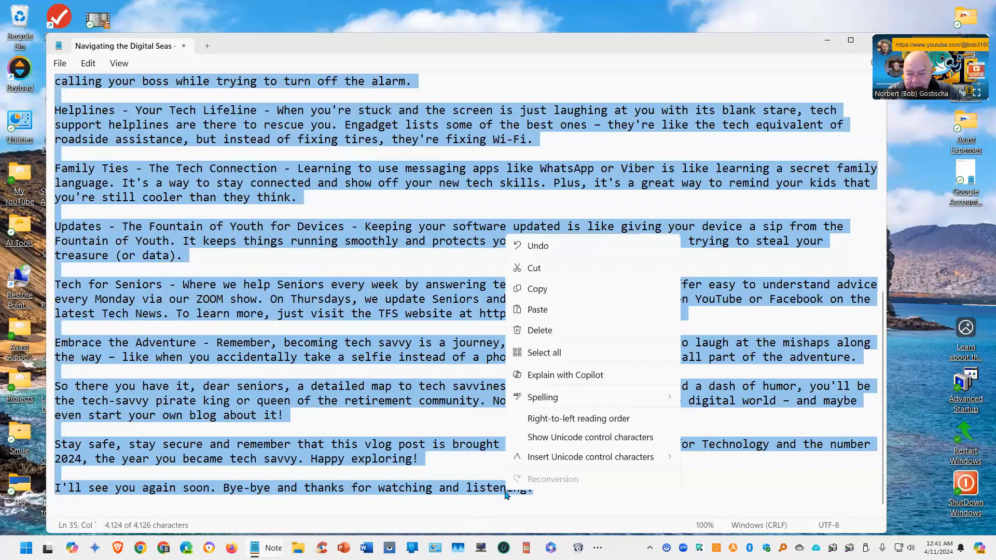
click(540, 290)
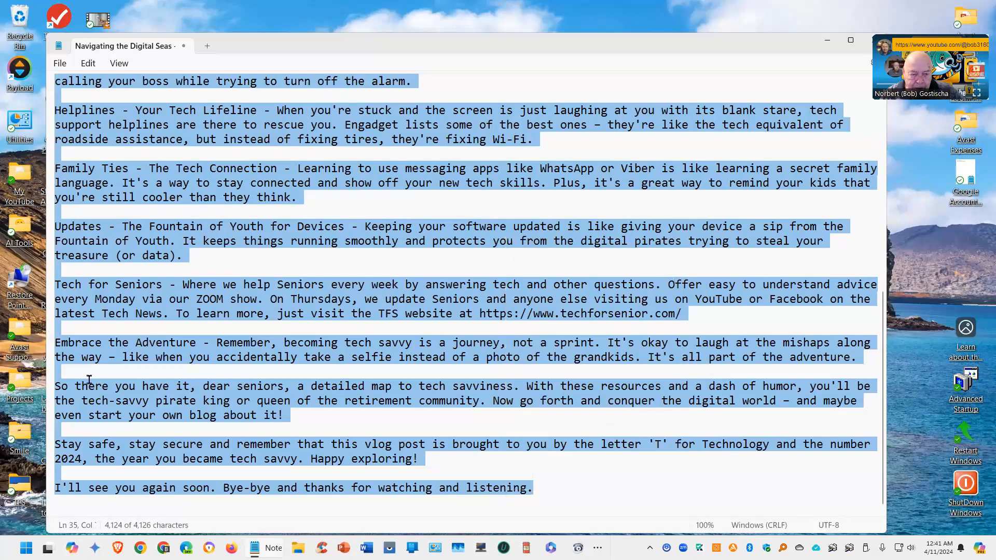
scroll(98, 386, up, 2)
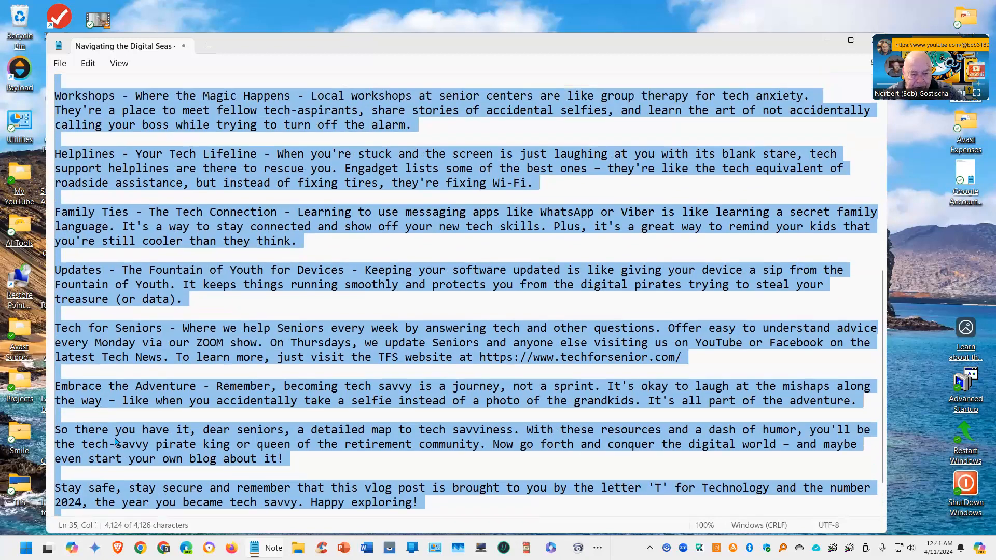
scroll(112, 405, down, 2)
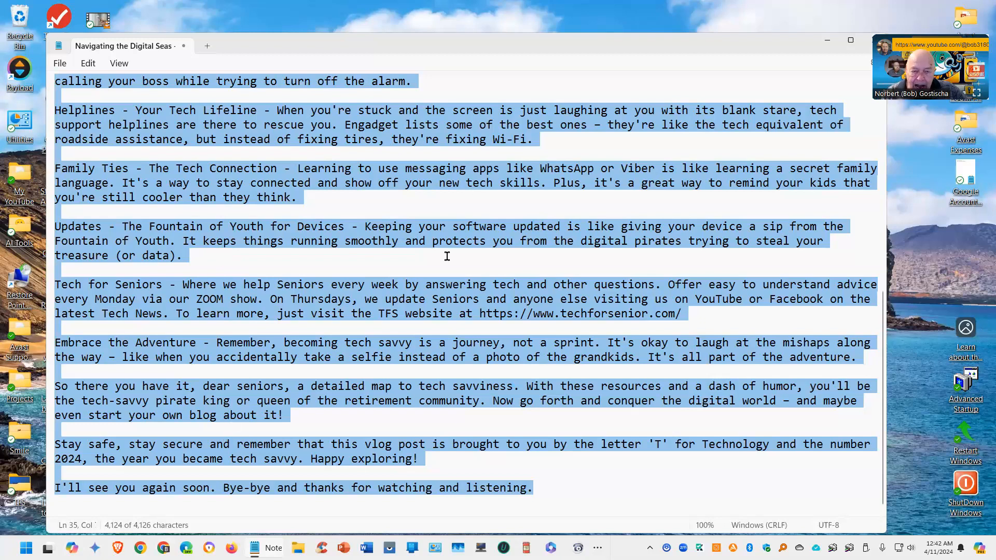
click(831, 45)
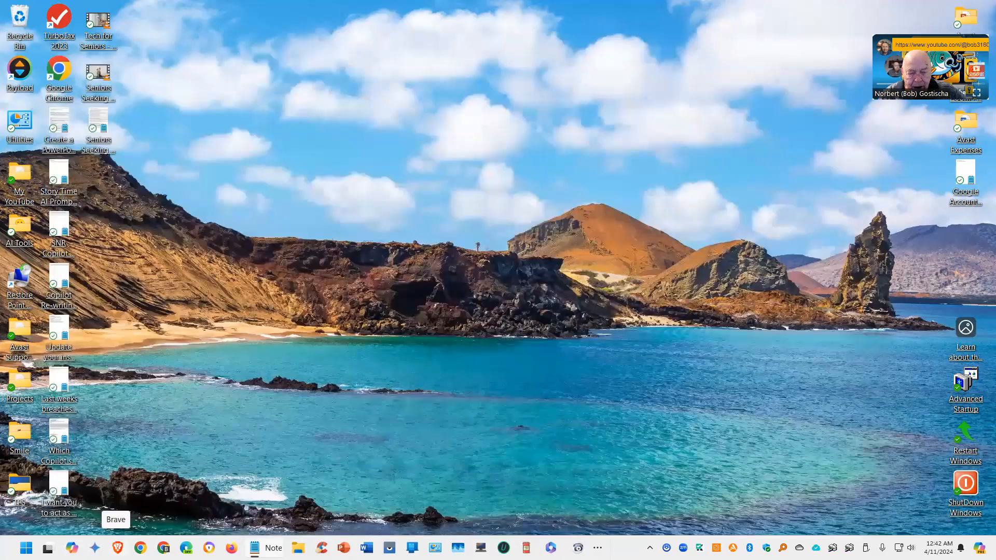
Switch to Pictory in Brave, start a Script to Video project, paste the copied text as its script and proceed to the storyboard.
click(118, 548)
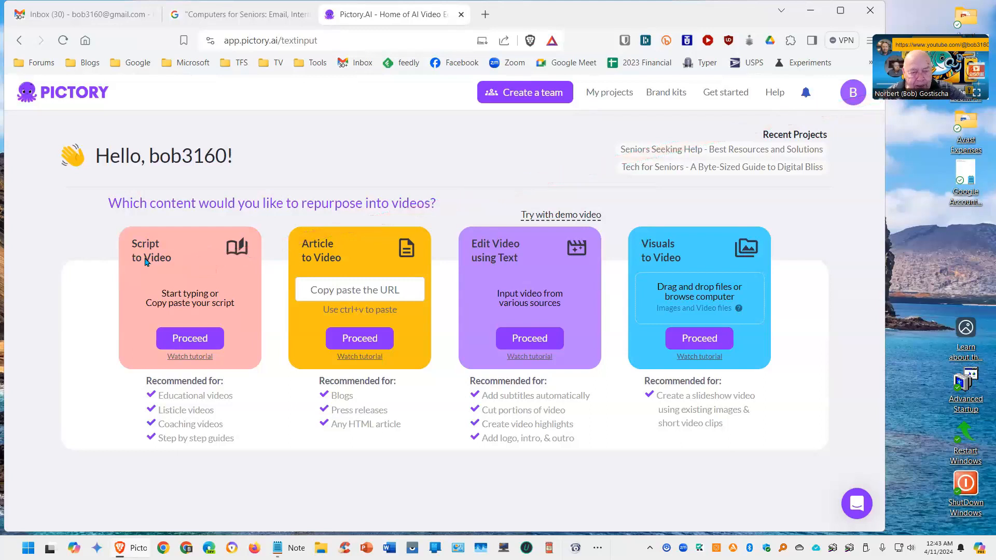
click(152, 243)
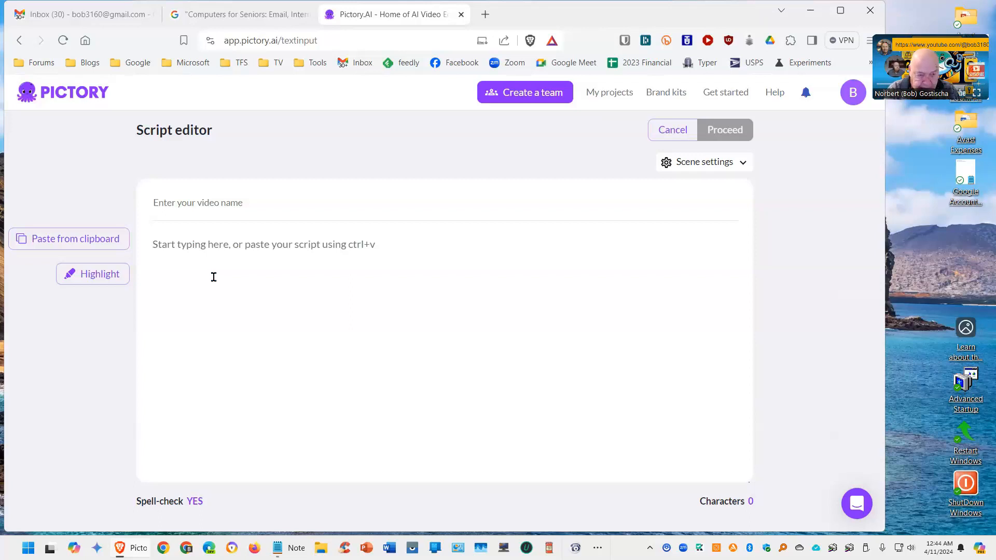
click(214, 277)
key(ctrl+v)
scroll(438, 336, down, 5)
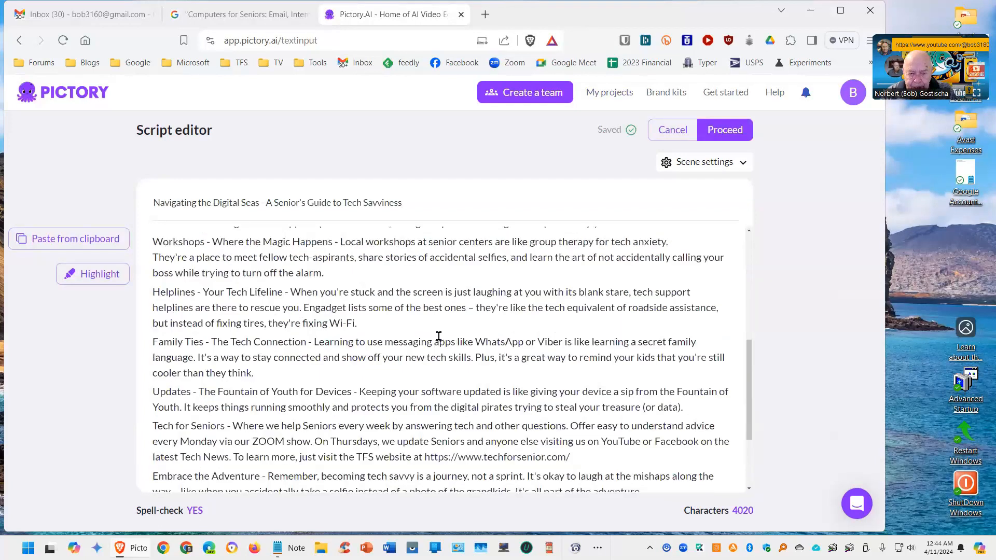
scroll(438, 336, down, 3)
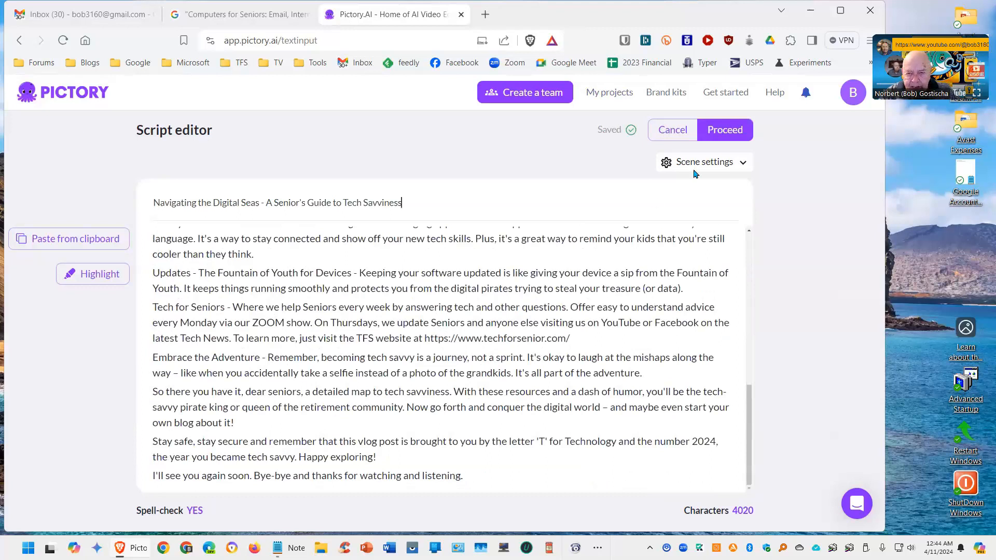
click(724, 132)
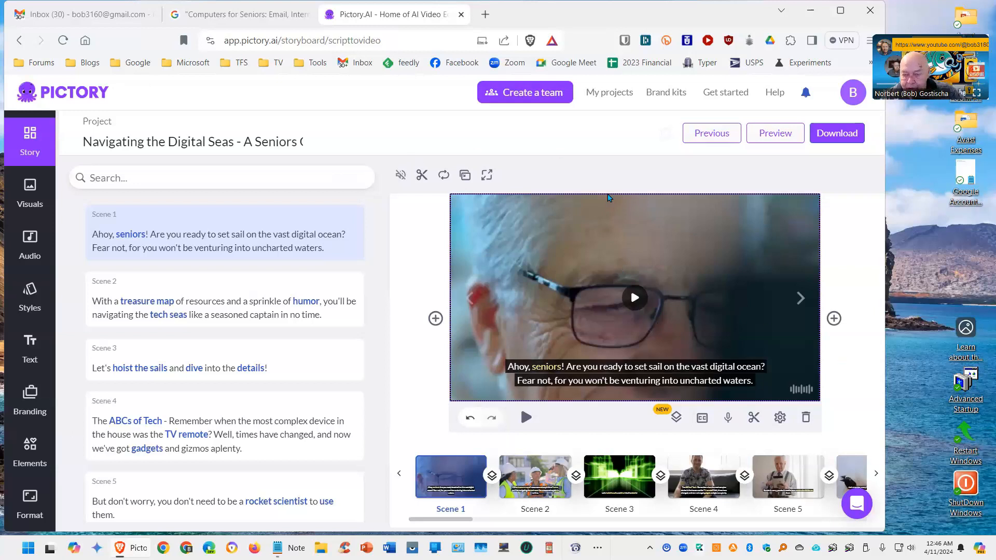
Record a voice-over of about 14 seconds for Scene 1 with the default mic and apply it to the scene.
click(728, 418)
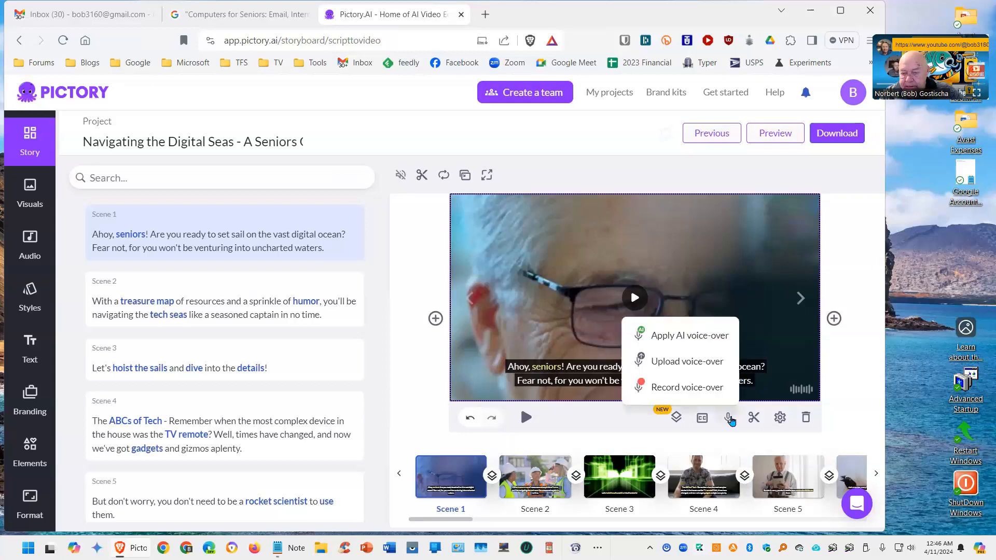
click(698, 389)
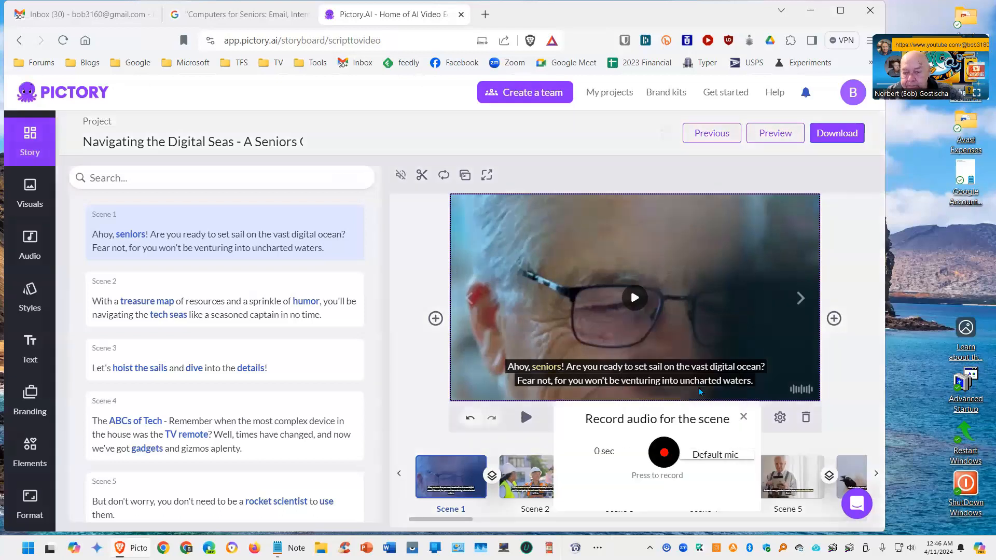
click(665, 456)
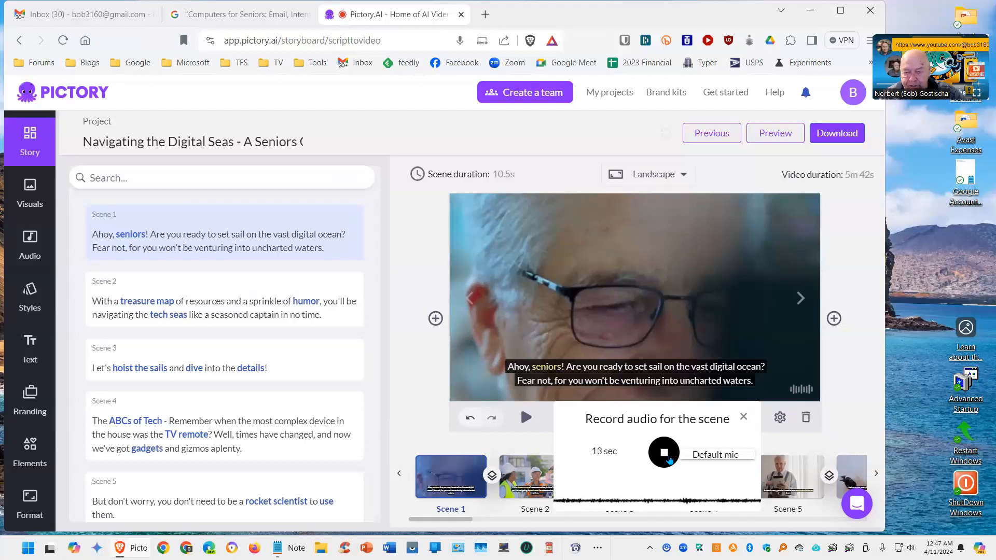
click(668, 457)
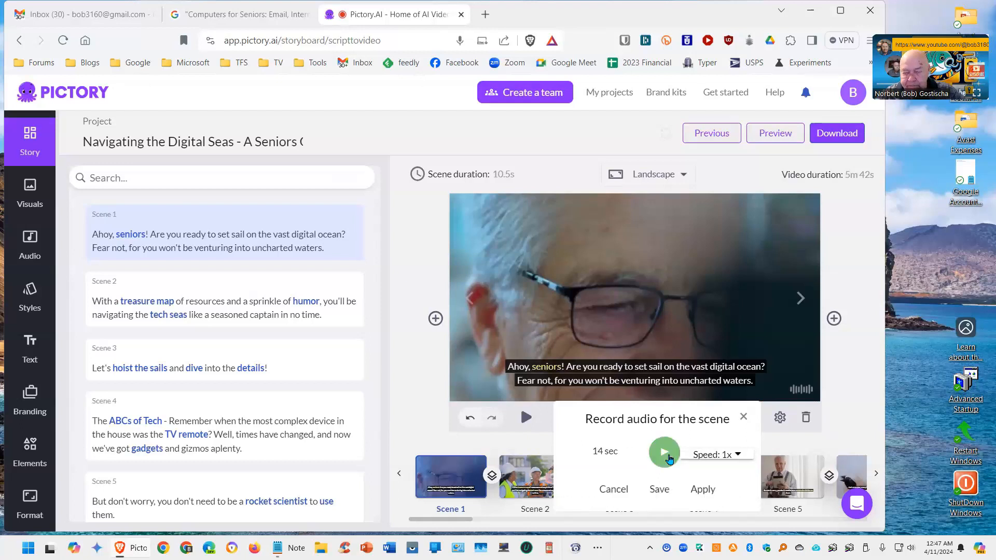
click(703, 497)
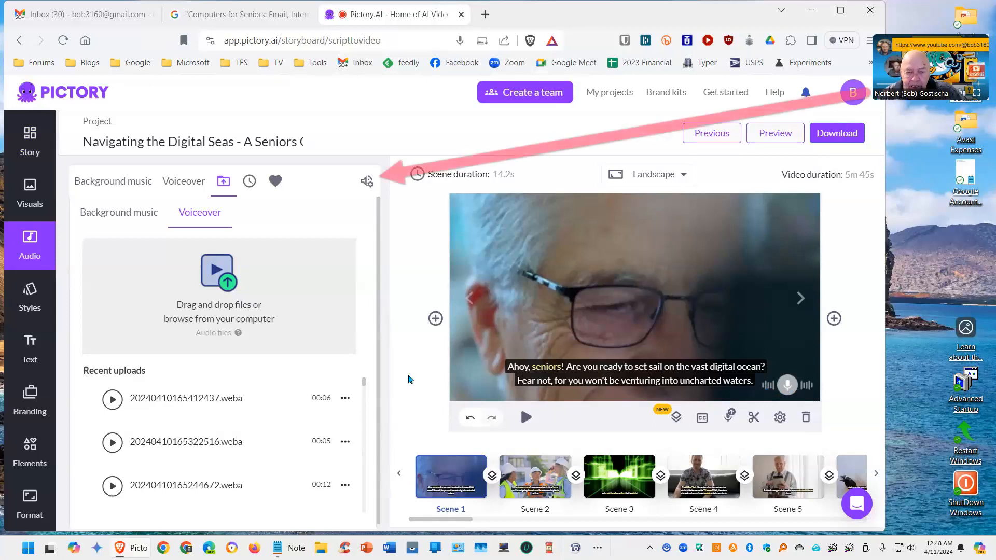
Set the project's background music volume to 30% and the voiceover volume to 85%.
click(366, 182)
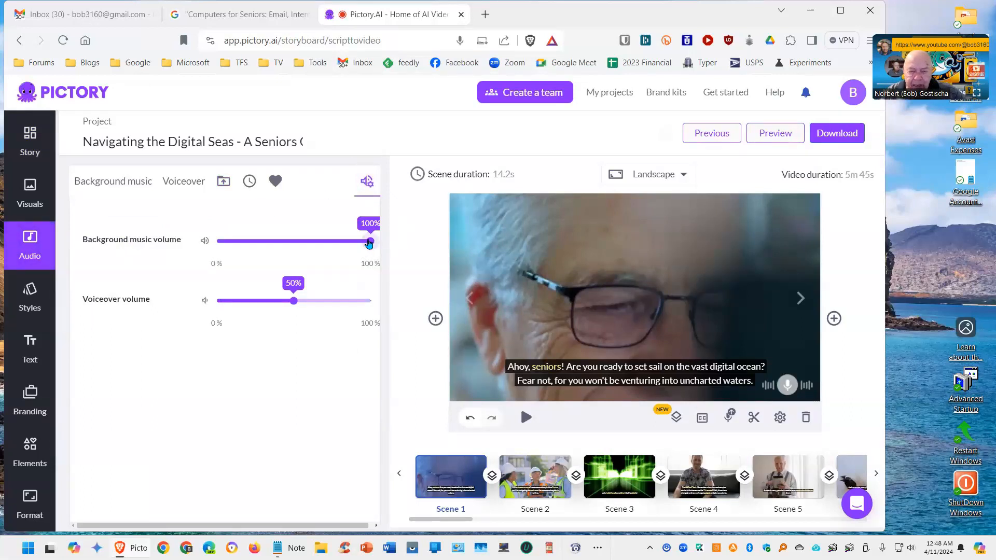
drag(369, 244, 264, 253)
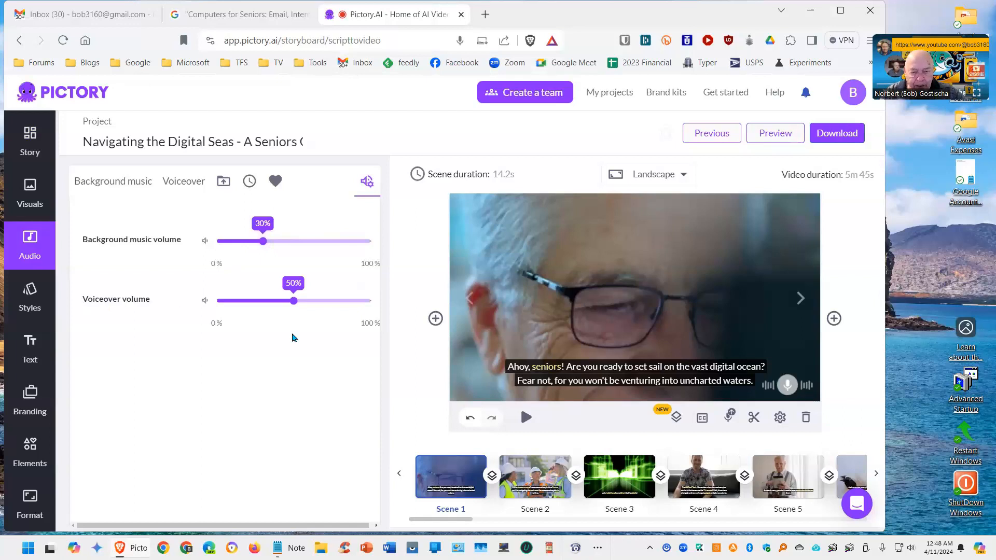
drag(294, 302, 347, 308)
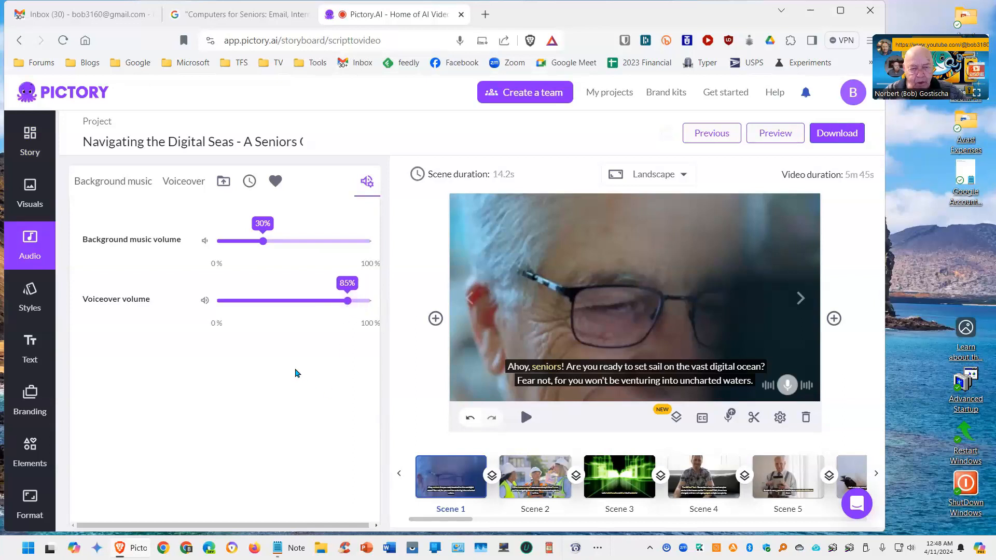
Browse the background music tracks and play Scene 1 to check its voice-over against the music.
click(108, 180)
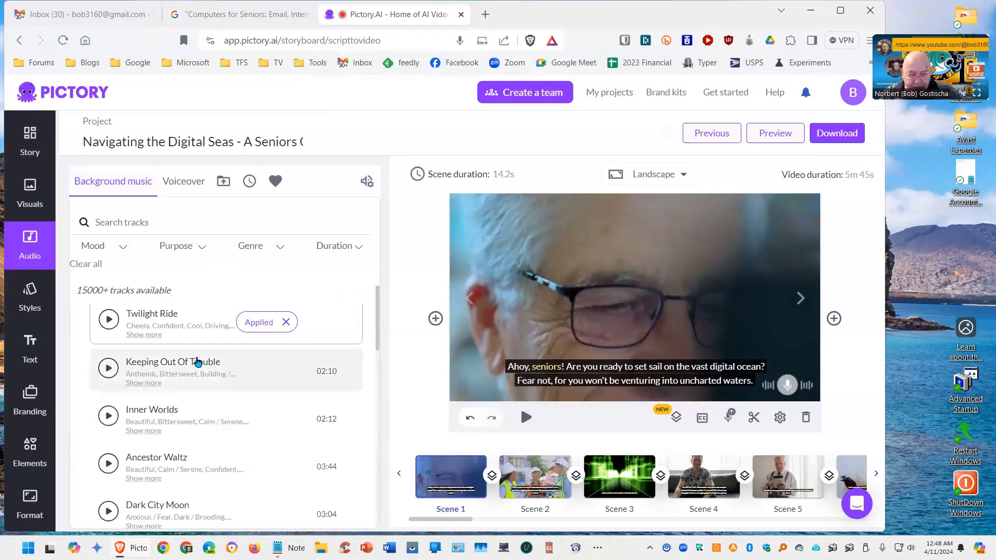
scroll(197, 410, down, 2)
scroll(181, 451, up, 2)
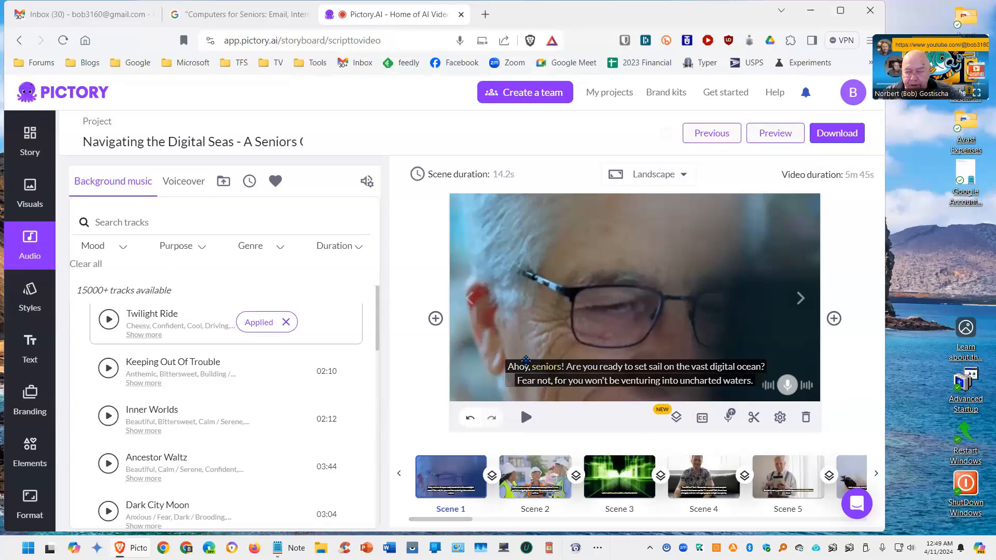
click(524, 418)
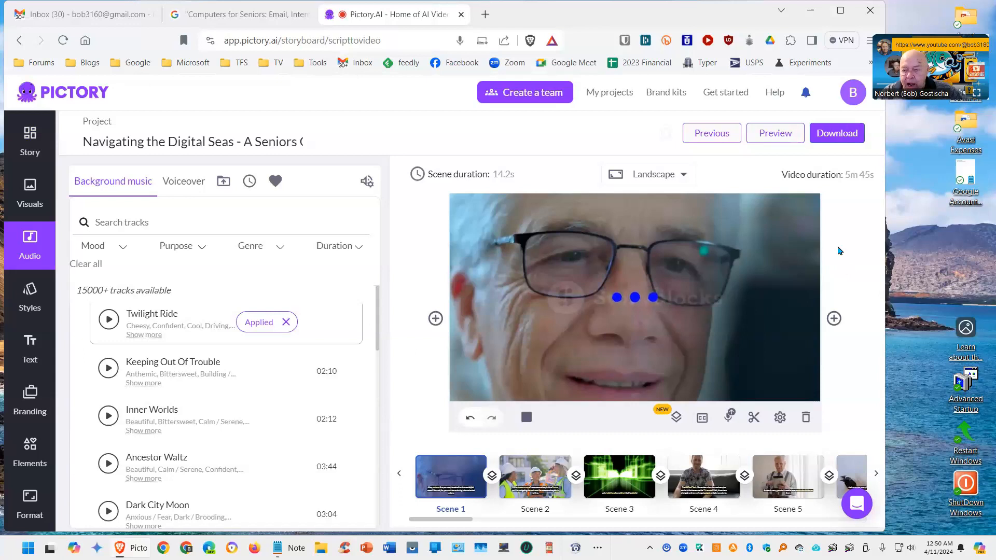
click(837, 319)
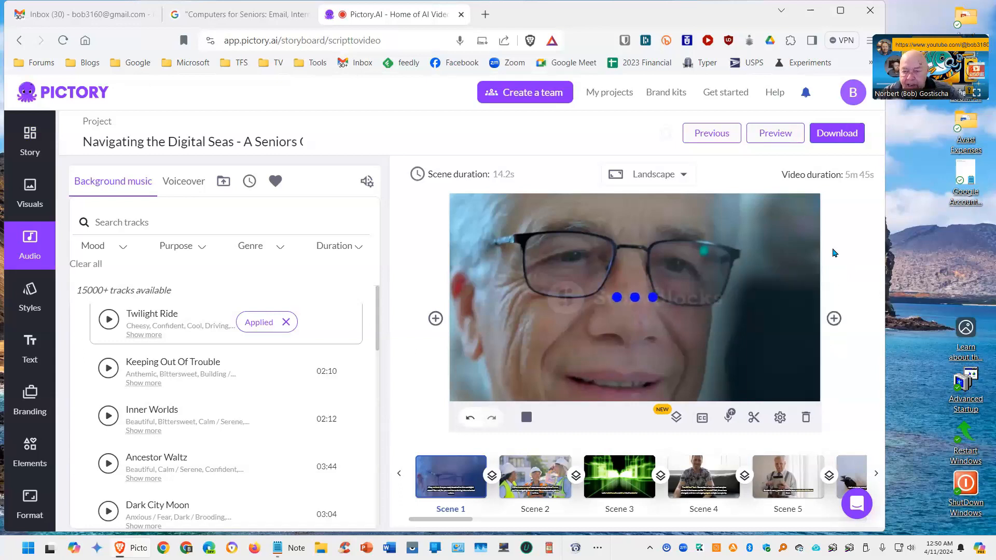